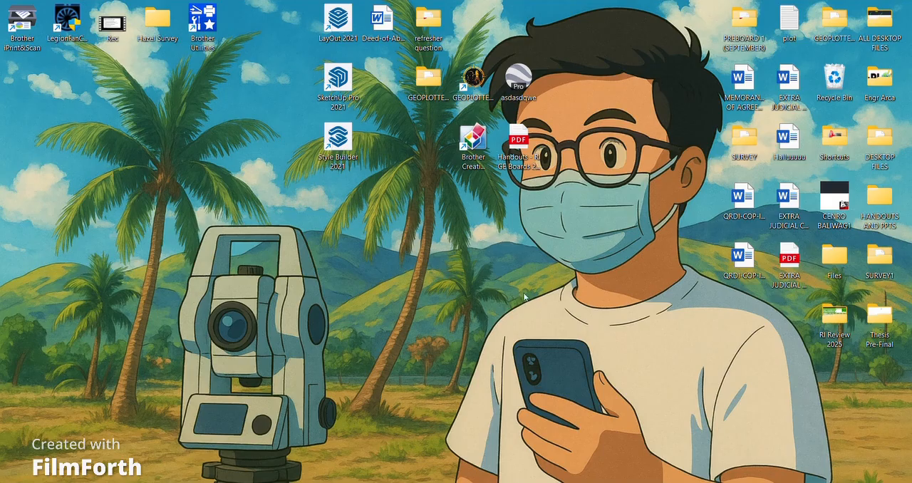
- Launch GEOPLOTTER and open the form for creating a DWG/KML from bearings (N,E,W,S)
{"action": "left_click_drag", "start_coordinate": [470, 84], "coordinate": [426, 146]}
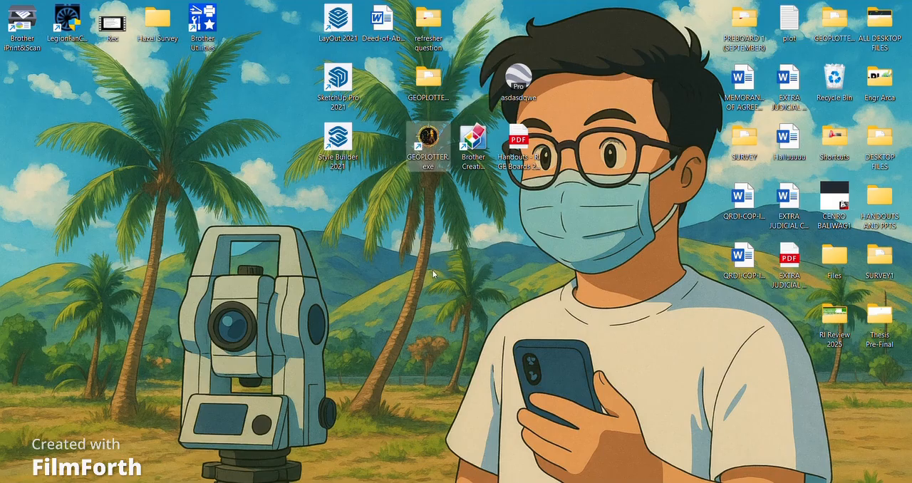
{"action": "double_click", "coordinate": [439, 151]}
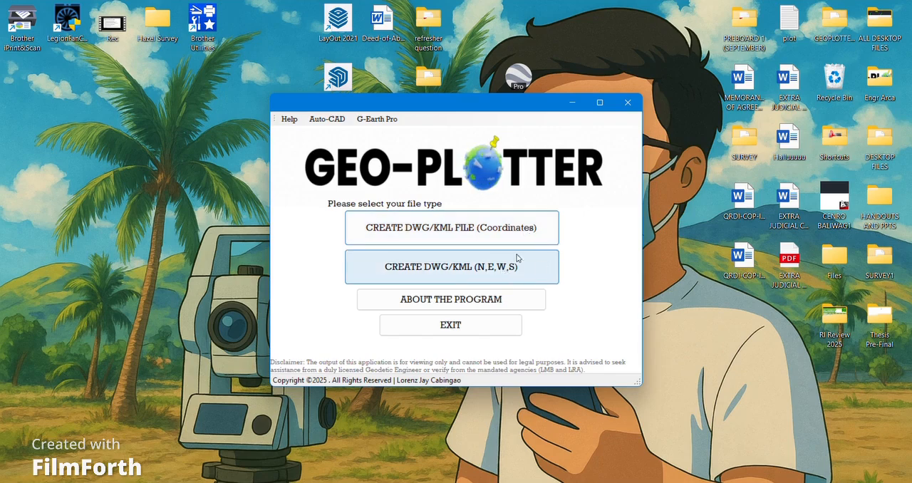
{"action": "left_click", "coordinate": [516, 233]}
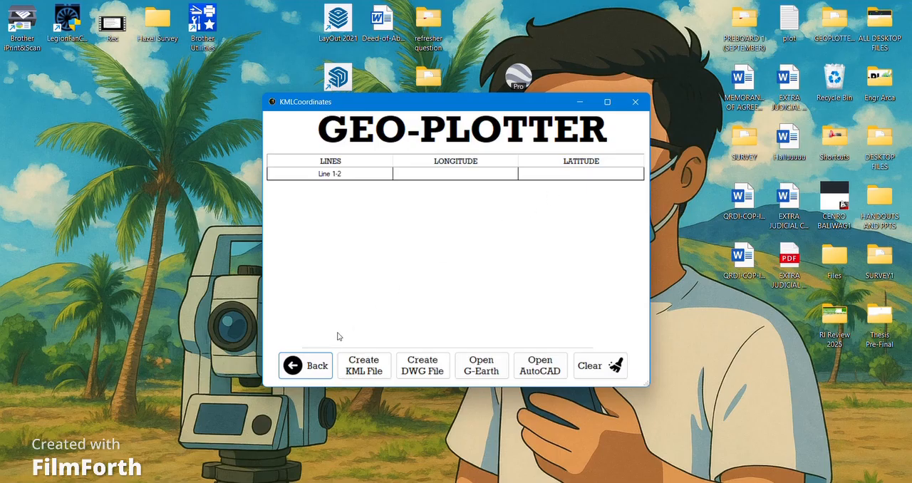
{"action": "left_click", "coordinate": [306, 366]}
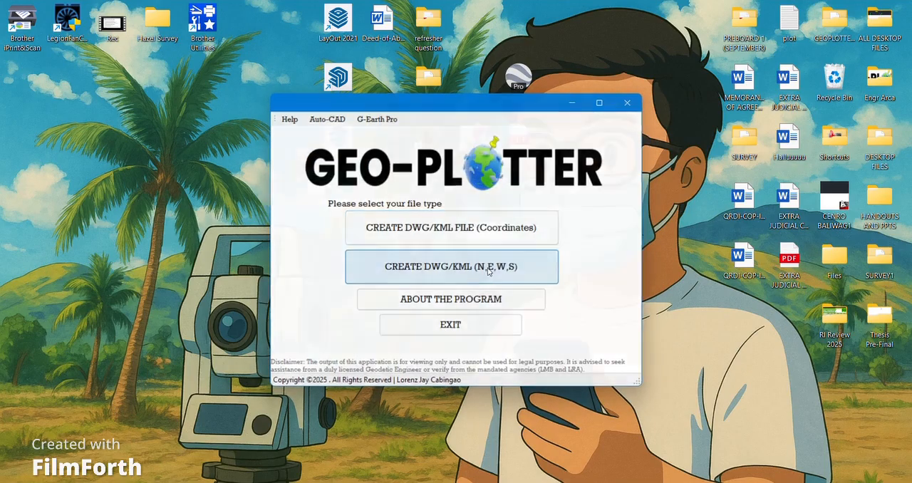
{"action": "left_click", "coordinate": [488, 267]}
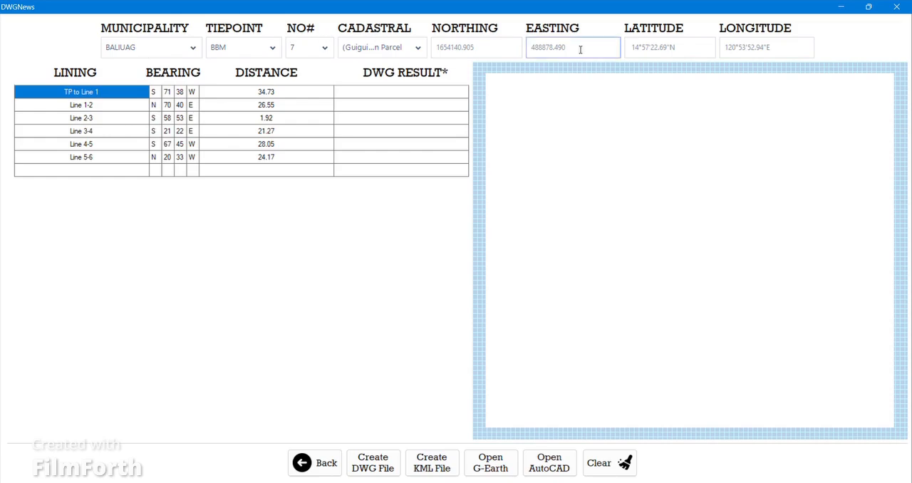
{"action": "left_click", "coordinate": [187, 53]}
{"action": "left_click", "coordinate": [300, 292]}
{"action": "left_click", "coordinate": [190, 53]}
{"action": "left_click", "coordinate": [288, 271]}
- Generate the DWG results and plot preview for every line from TP to Line 1 through Line 5-6
{"action": "left_click", "coordinate": [368, 98]}
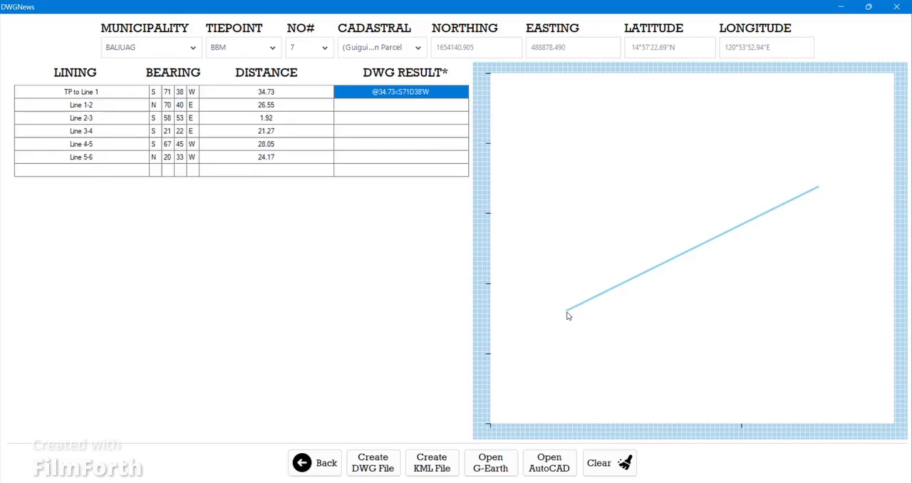
{"action": "left_click", "coordinate": [447, 107]}
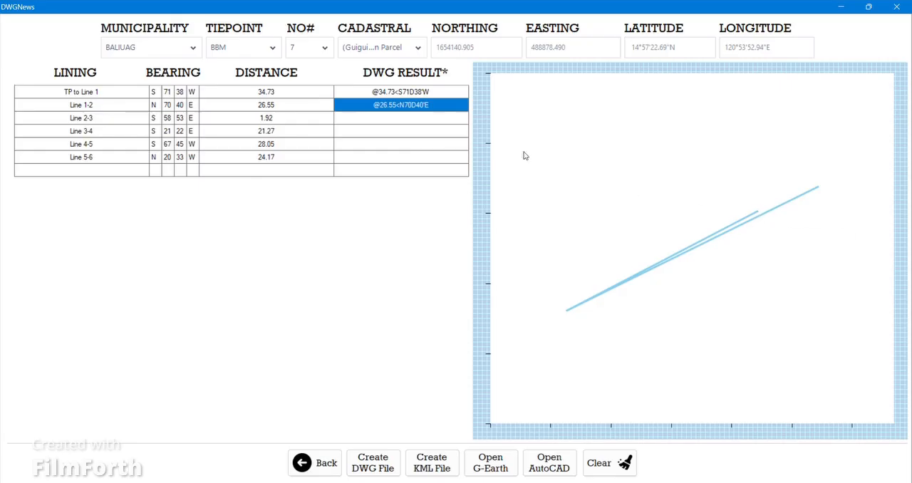
{"action": "left_click", "coordinate": [422, 118]}
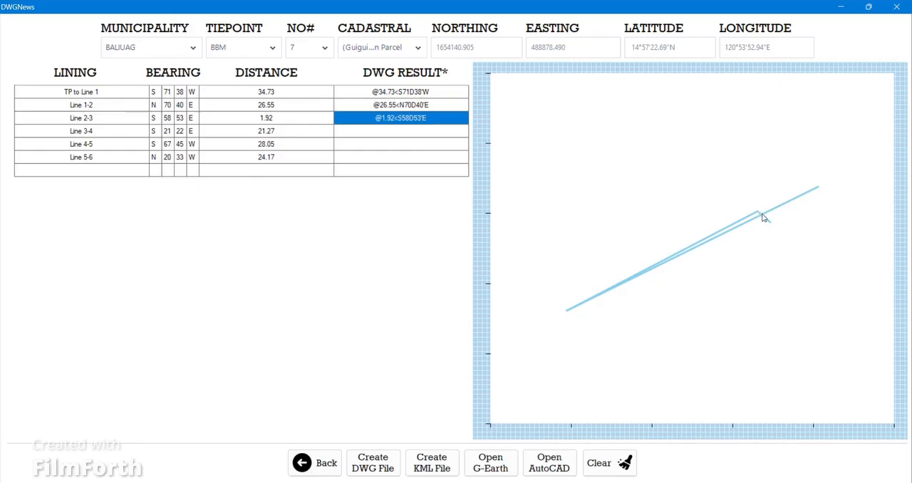
{"action": "left_click", "coordinate": [447, 133]}
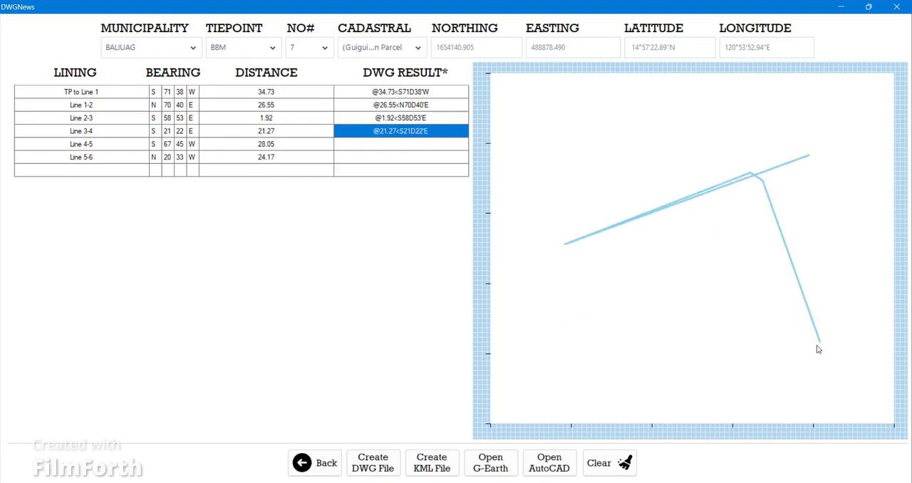
{"action": "left_click", "coordinate": [443, 147]}
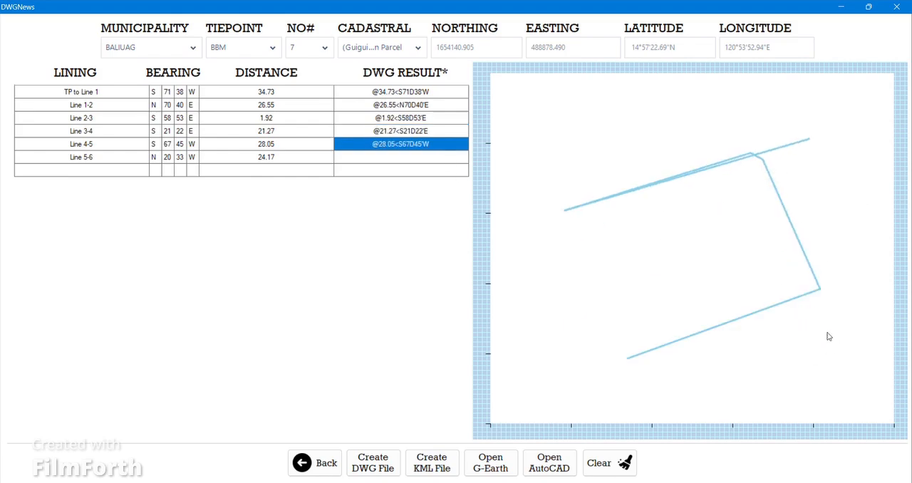
{"action": "left_click", "coordinate": [449, 158]}
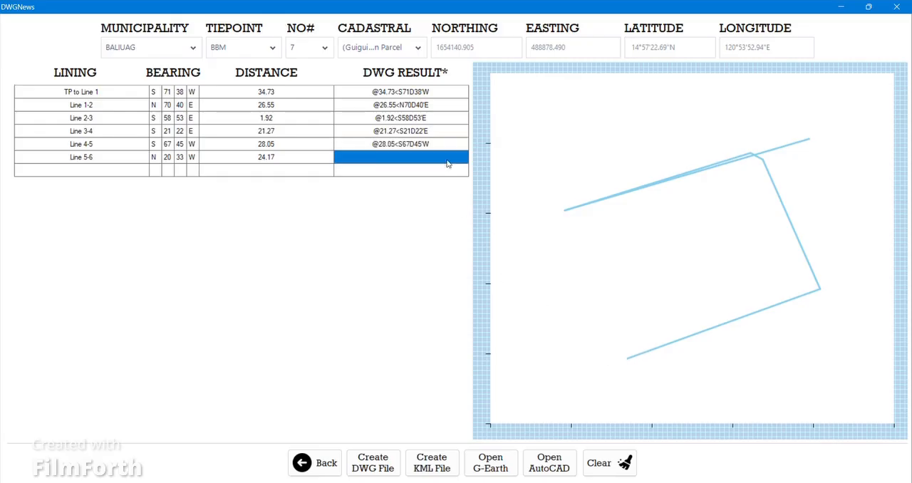
{"action": "key", "text": "Return"}
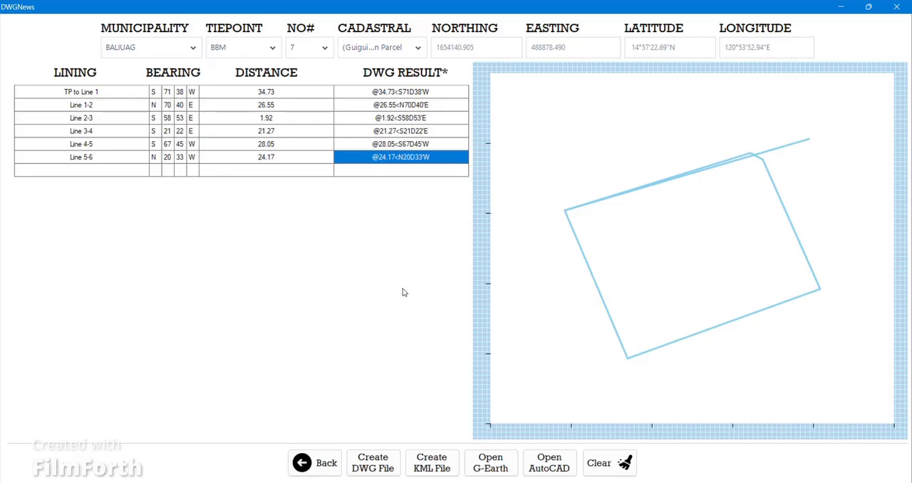
- Check the lot corner in the plot preview and create the DWG file
{"action": "left_click_drag", "start_coordinate": [521, 147], "coordinate": [649, 284]}
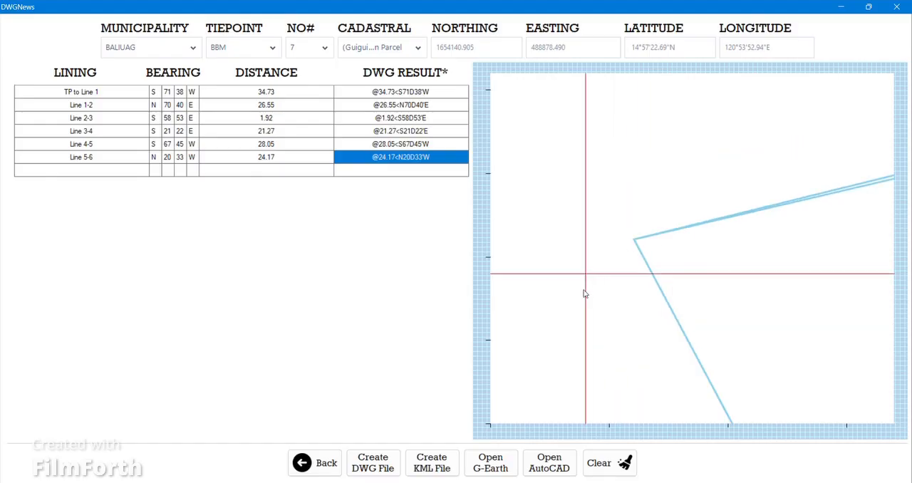
{"action": "scroll", "coordinate": [556, 277], "scroll_direction": "down", "scroll_amount": 3}
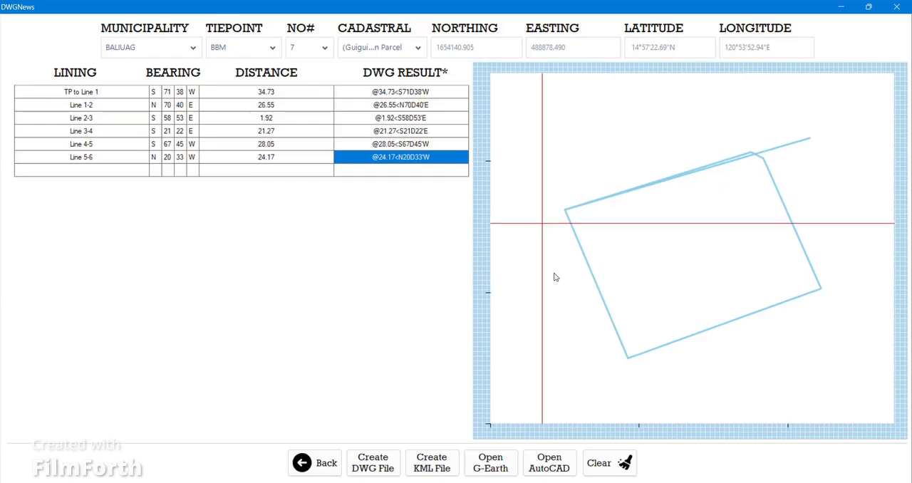
{"action": "scroll", "coordinate": [556, 276], "scroll_direction": "up", "scroll_amount": 1}
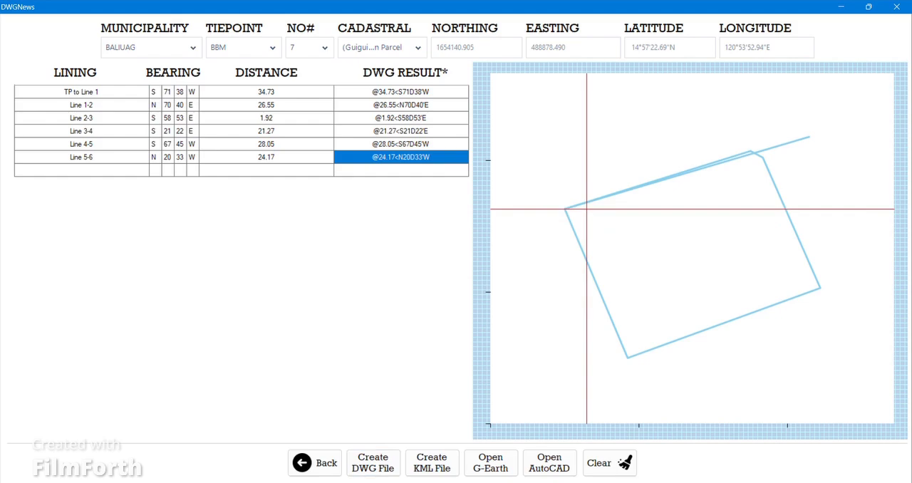
{"action": "left_click", "coordinate": [379, 476]}
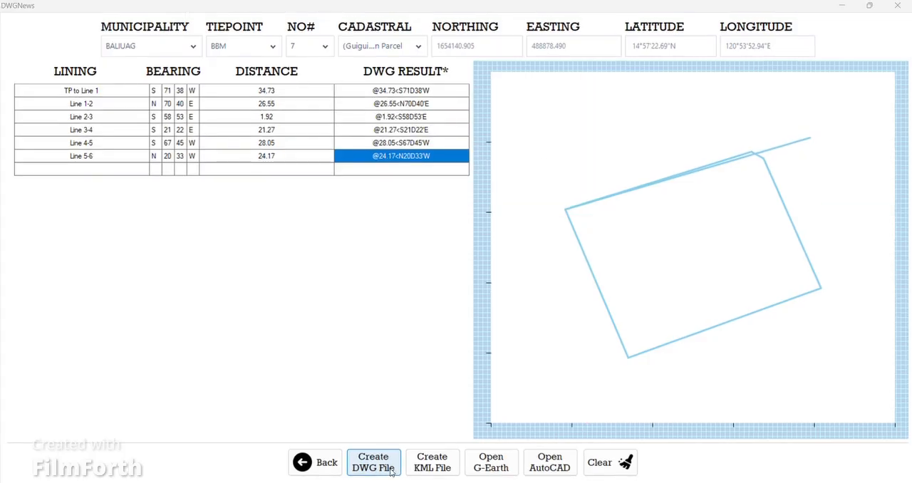
- Switch to Drawing2.dwg in AutoCAD and check the plotted lot by selecting and deselecting all its lines
{"action": "mouse_move", "coordinate": [653, 482]}
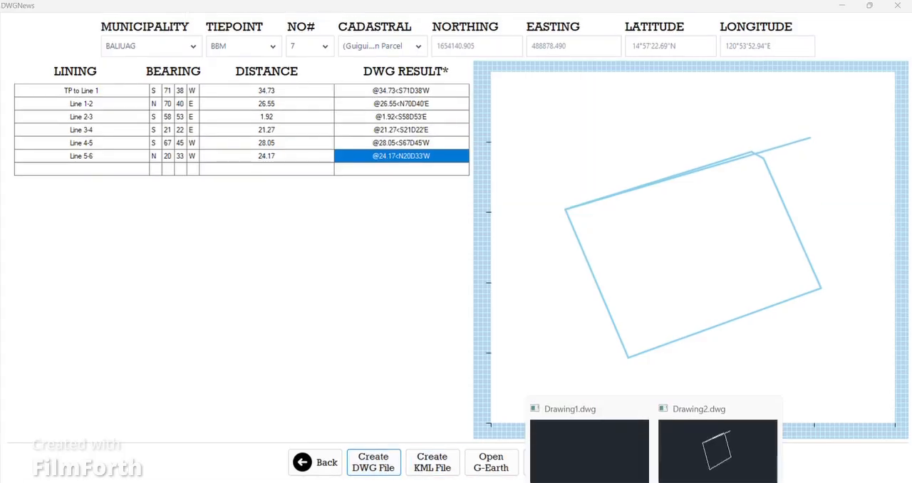
{"action": "left_click", "coordinate": [717, 450]}
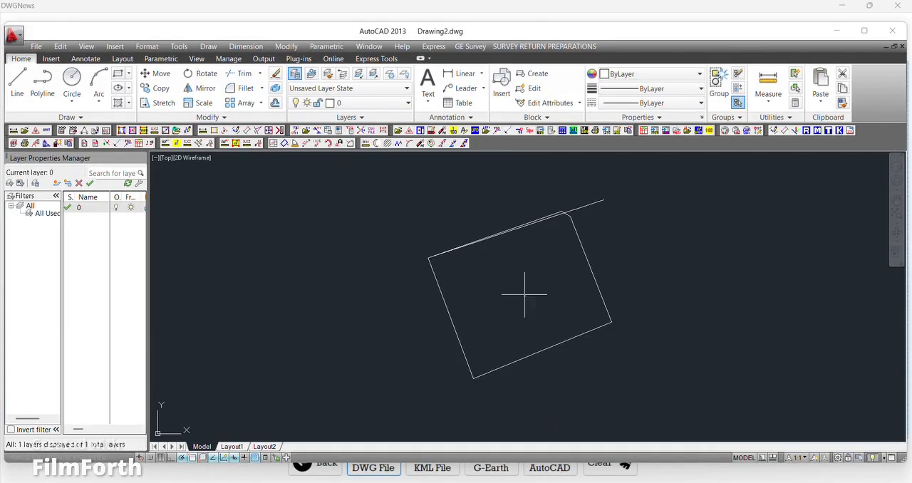
{"action": "scroll", "coordinate": [508, 245], "scroll_direction": "up", "scroll_amount": 3}
{"action": "scroll", "coordinate": [509, 245], "scroll_direction": "down", "scroll_amount": 3}
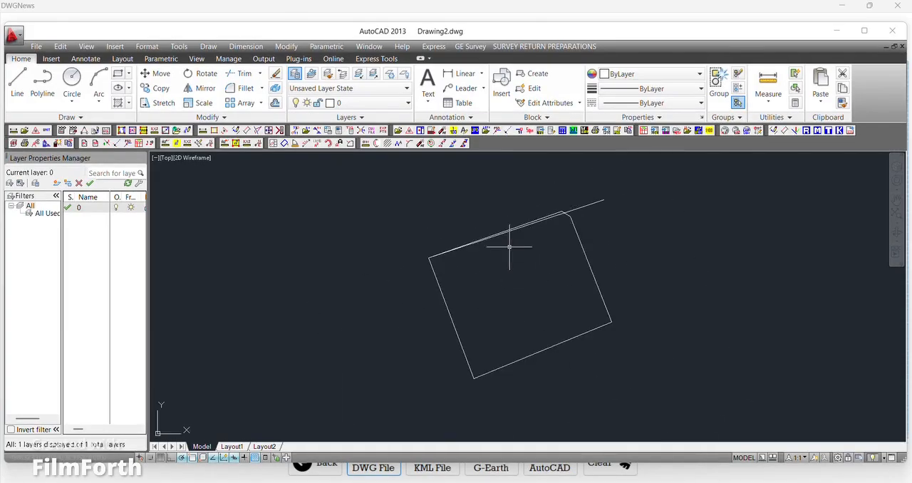
{"action": "left_click", "coordinate": [378, 186]}
{"action": "left_click", "coordinate": [665, 400]}
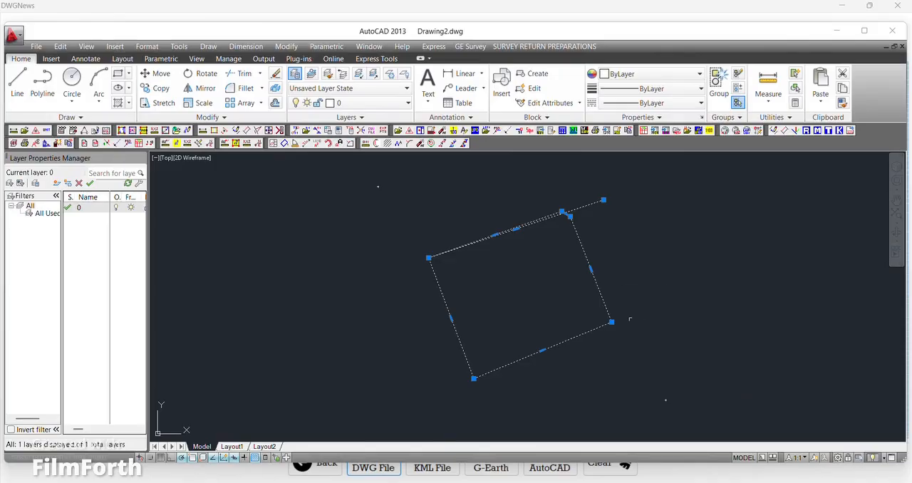
{"action": "key", "text": "Escape"}
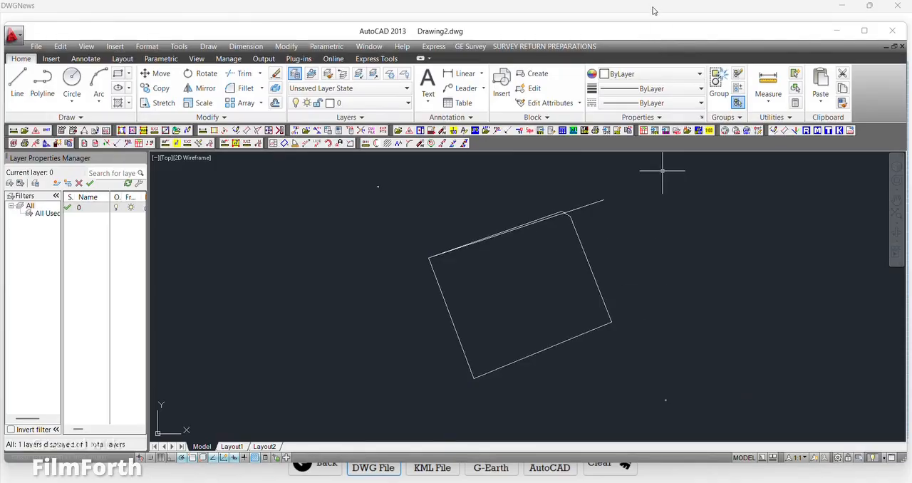
- Return to GEO-PLOTTER and review the DWG results of all six lines against the preview
{"action": "left_click", "coordinate": [653, 9]}
{"action": "left_click", "coordinate": [595, 243]}
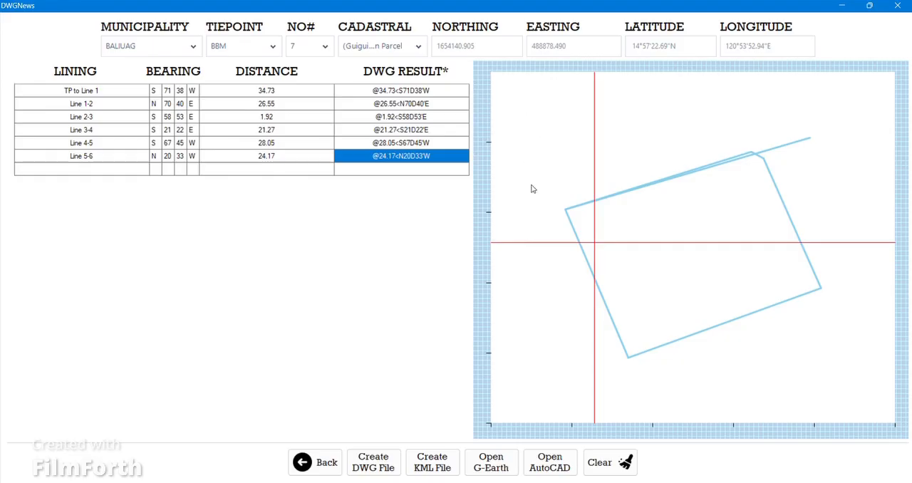
{"action": "mouse_move", "coordinate": [542, 185]}
{"action": "left_mouse_down"}
{"action": "mouse_move", "coordinate": [623, 269]}
{"action": "mouse_move", "coordinate": [559, 185]}
{"action": "mouse_move", "coordinate": [545, 189]}
{"action": "left_mouse_up"}
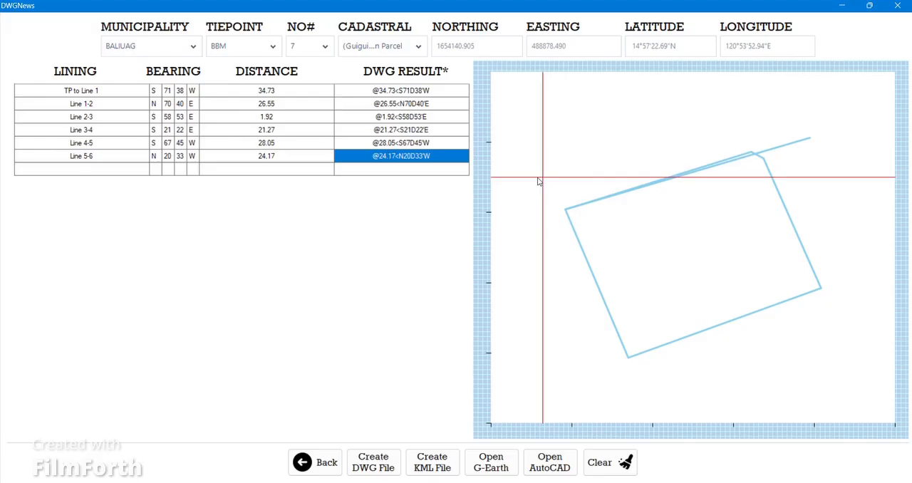
{"action": "left_click_drag", "start_coordinate": [417, 92], "coordinate": [421, 157]}
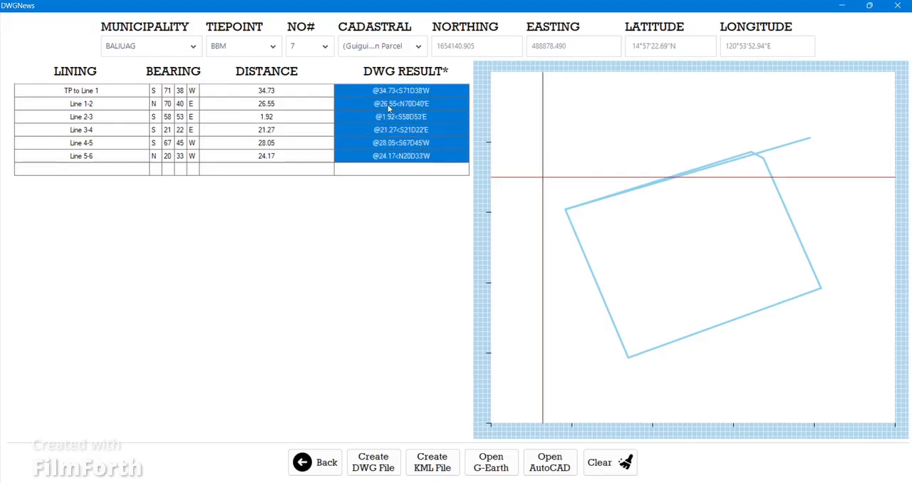
{"action": "left_click", "coordinate": [413, 171]}
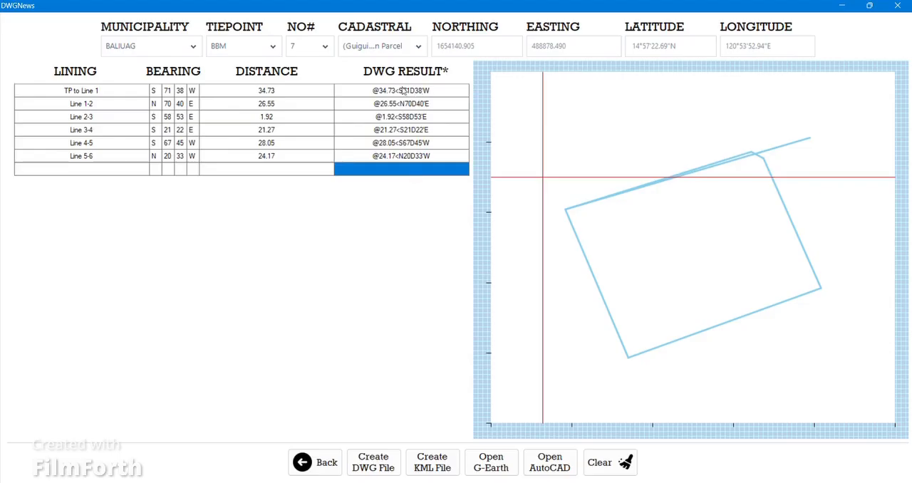
- Switch to Drawing2.dwg in AutoCAD again and examine the lot lines closely near the shared corner
{"action": "left_click", "coordinate": [653, 482]}
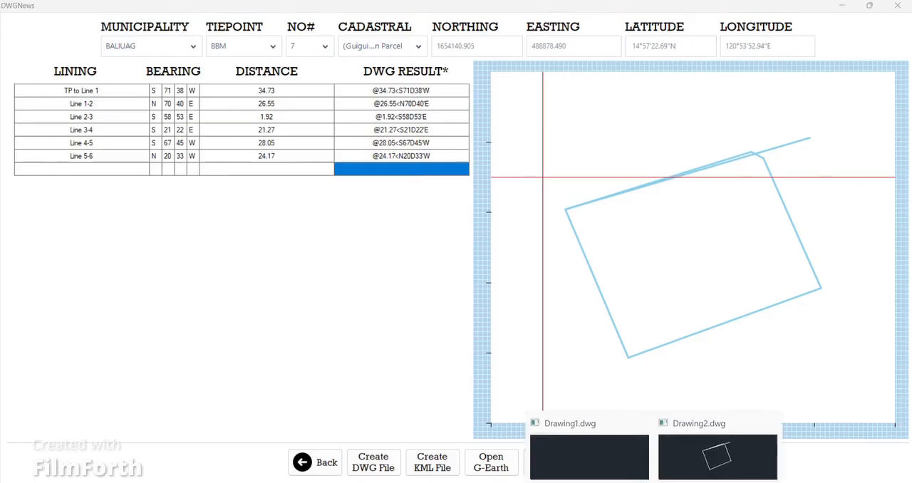
{"action": "left_click", "coordinate": [718, 457]}
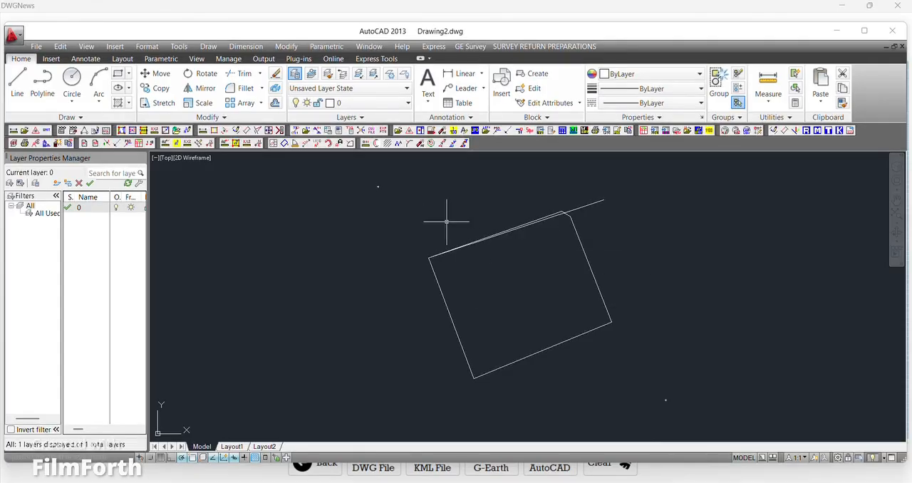
{"action": "left_click", "coordinate": [454, 250]}
{"action": "scroll", "coordinate": [467, 252], "scroll_direction": "up", "scroll_amount": 4}
{"action": "scroll", "coordinate": [444, 287], "scroll_direction": "down", "scroll_amount": 2}
{"action": "key", "text": "Escape"}
{"action": "scroll", "coordinate": [473, 278], "scroll_direction": "down", "scroll_amount": 2}
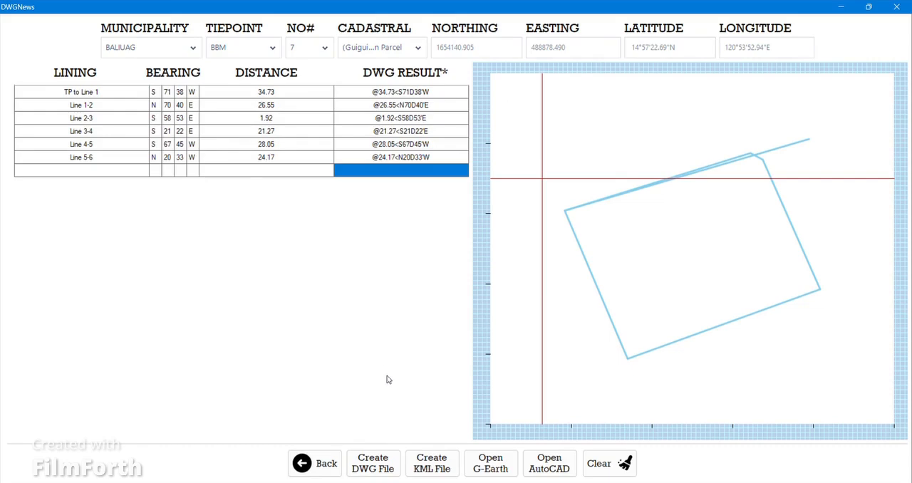
- Create the KML file from the GEO-PLOTTER lines and open it in Google Earth Pro
{"action": "left_click", "coordinate": [429, 474]}
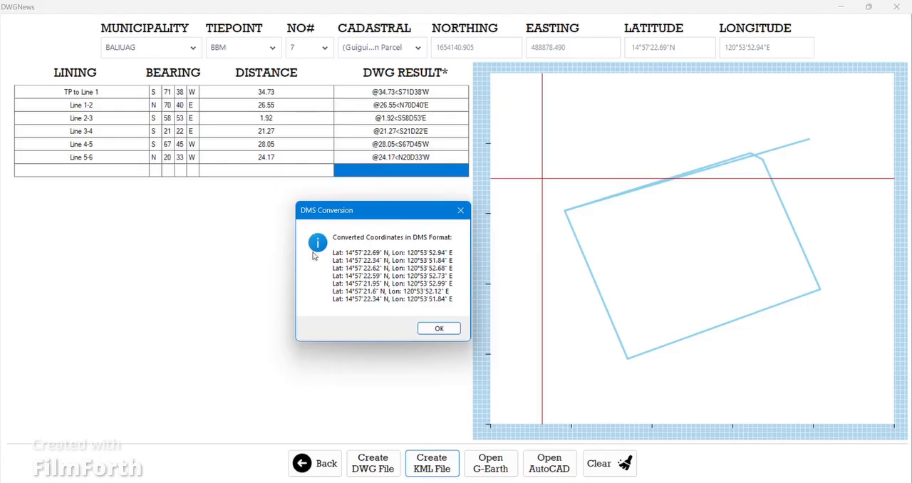
{"action": "left_click", "coordinate": [439, 330]}
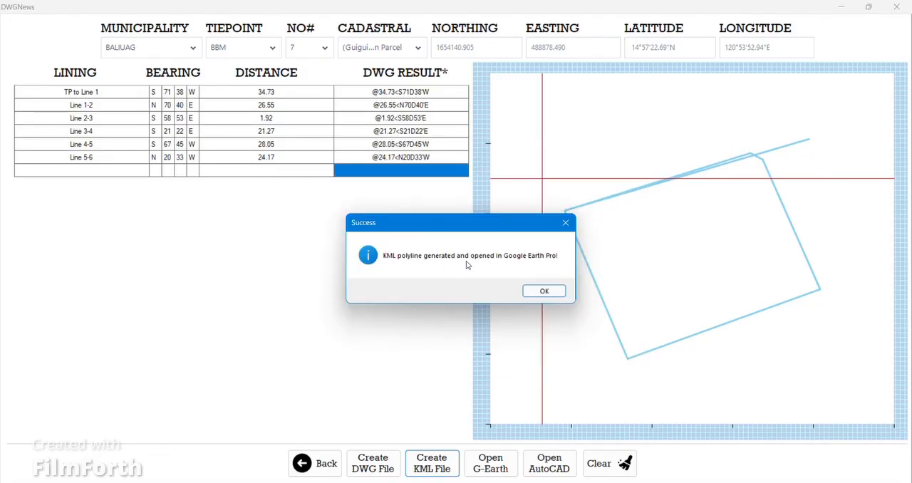
{"action": "left_click", "coordinate": [545, 291]}
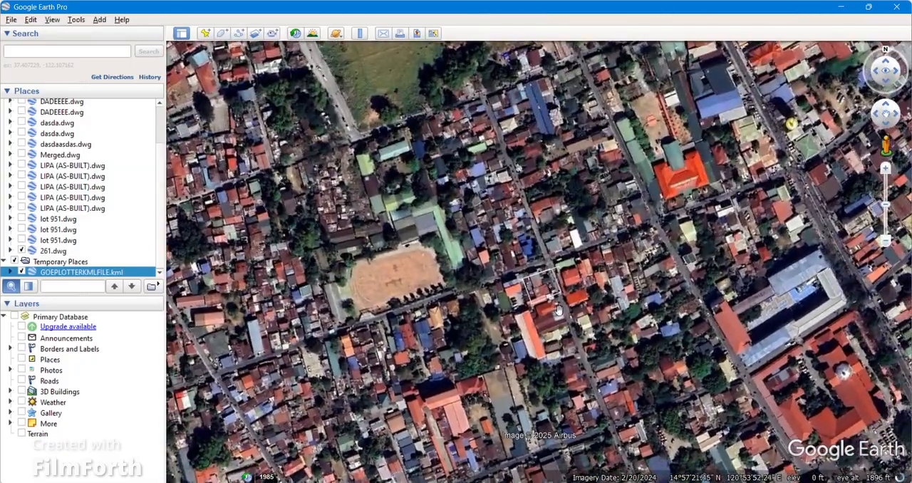
- Examine the plotted lot polyline and its surroundings on the Google Earth Pro imagery
{"action": "scroll", "coordinate": [558, 310], "scroll_direction": "up", "scroll_amount": 5}
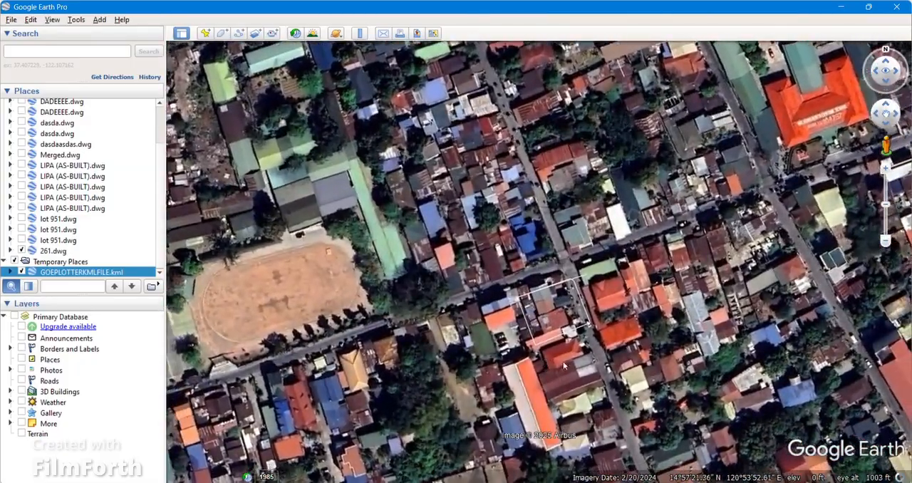
{"action": "scroll", "coordinate": [564, 364], "scroll_direction": "down", "scroll_amount": 8}
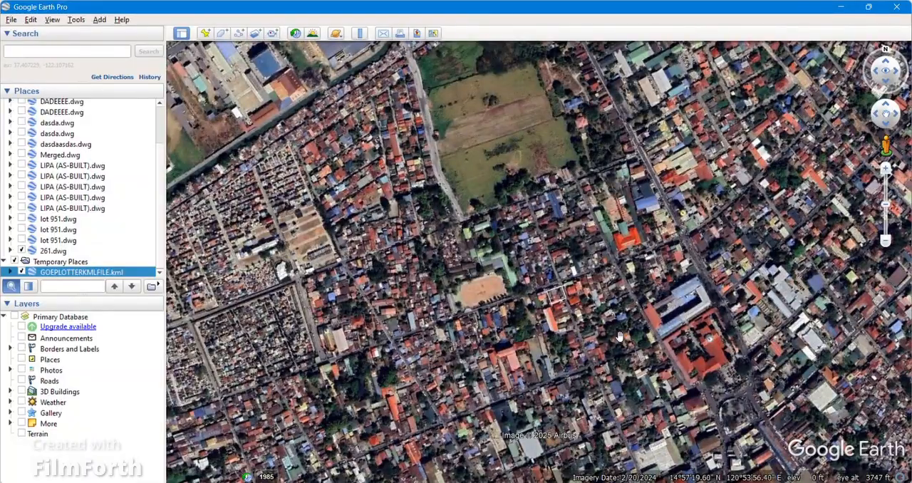
{"action": "scroll", "coordinate": [619, 336], "scroll_direction": "up", "scroll_amount": 3}
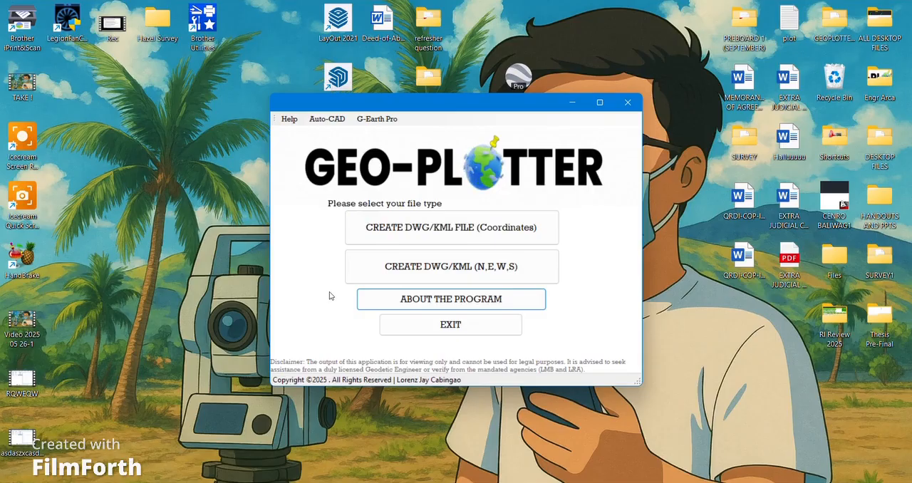
- Open the information about the GEO-PLOTTER program
{"action": "left_click", "coordinate": [396, 304]}
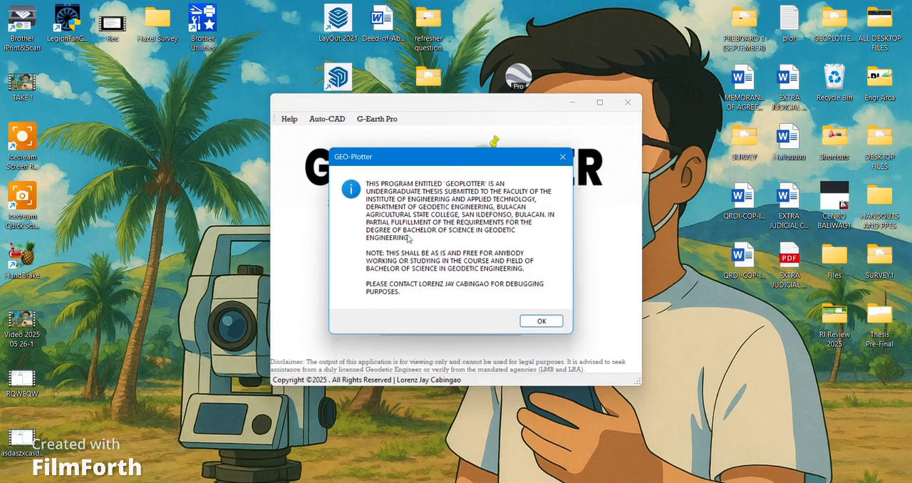